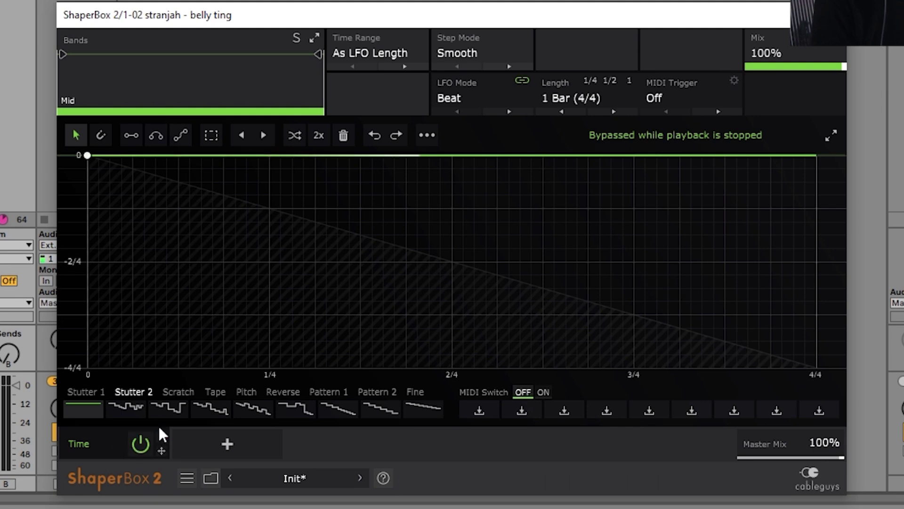
Add a Time shaper with default settings and move the plugin window clear of the webcam overlay
{"action": "left_click", "coordinate": [234, 445]}
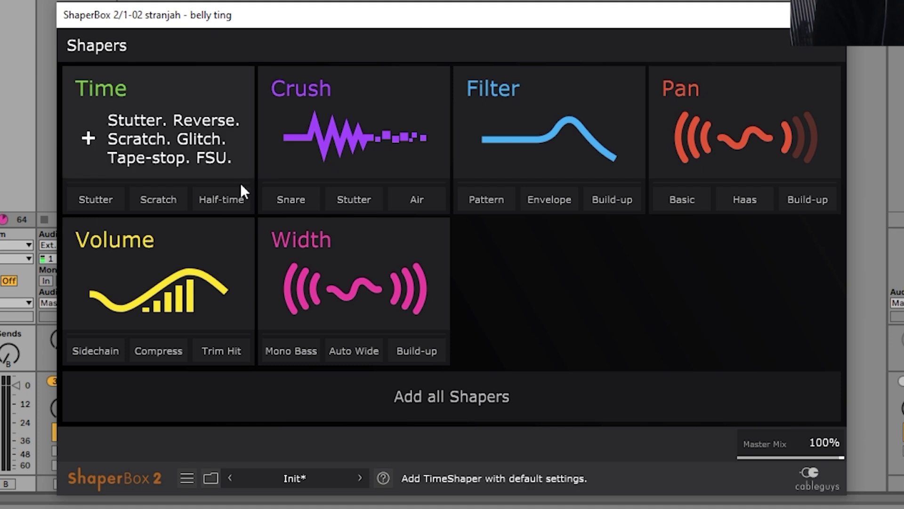
{"action": "left_click", "coordinate": [207, 83]}
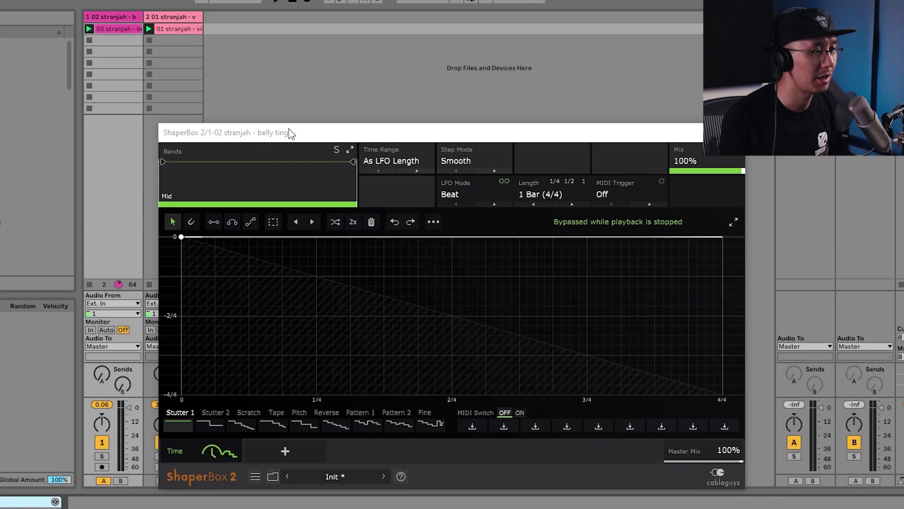
{"action": "left_click_drag", "start_coordinate": [232, 19], "coordinate": [276, 18]}
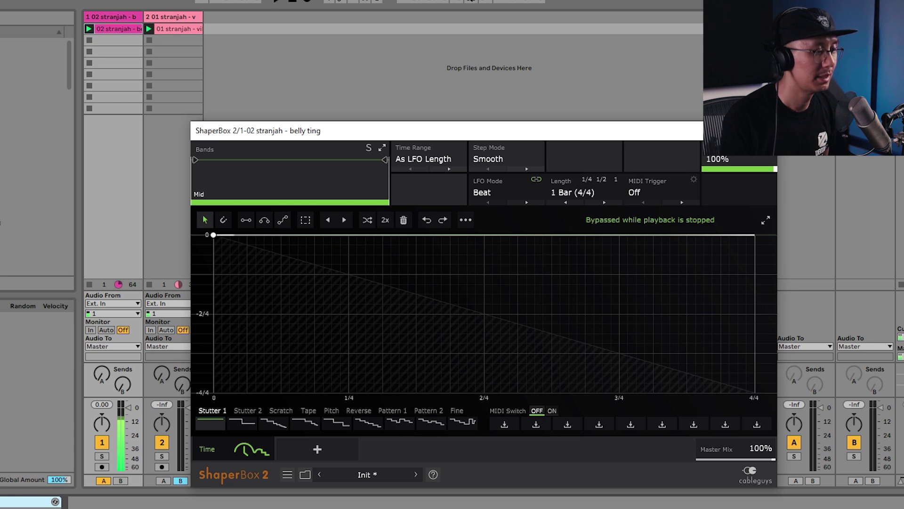
{"action": "left_click_drag", "start_coordinate": [204, 133], "coordinate": [128, 132]}
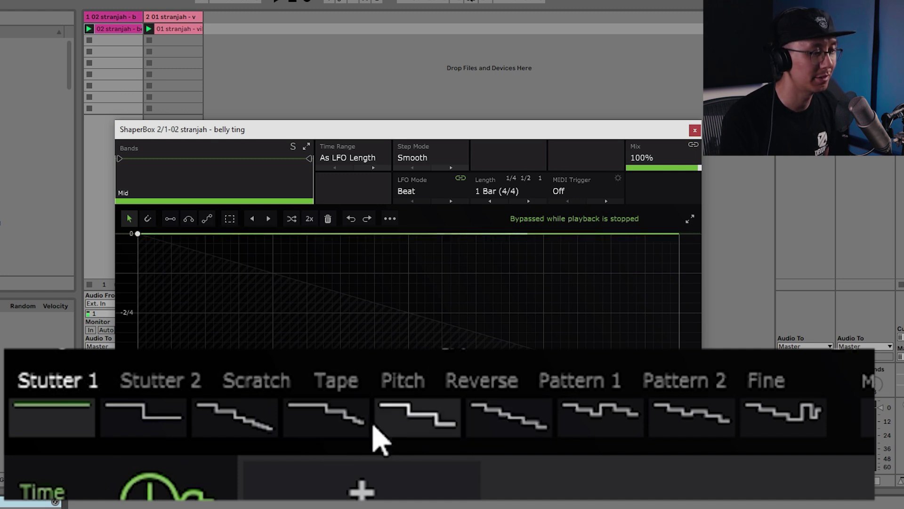
Audition the Time shaper's Stutter 1 waves during playback, including Repeat 2 4 8, Repeat 1 2 4 8 and Syncopes 8
{"action": "left_click", "coordinate": [166, 421]}
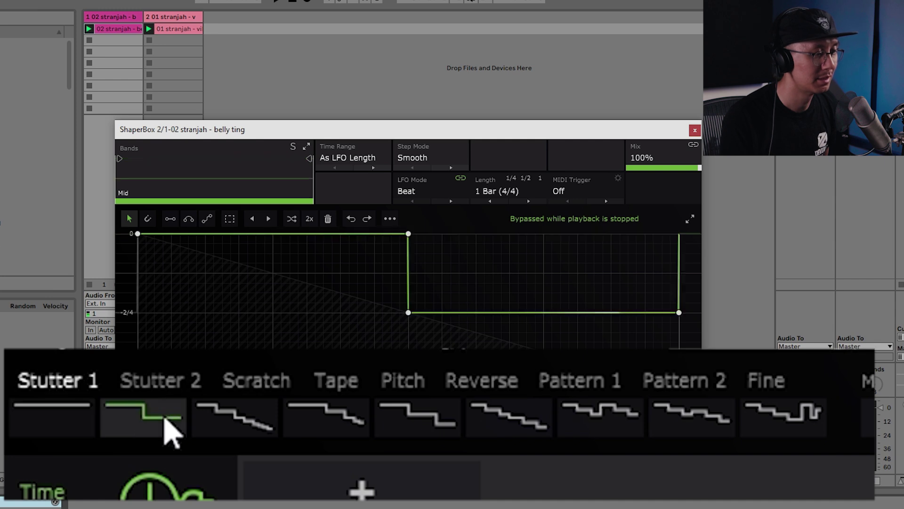
{"action": "key", "text": "space"}
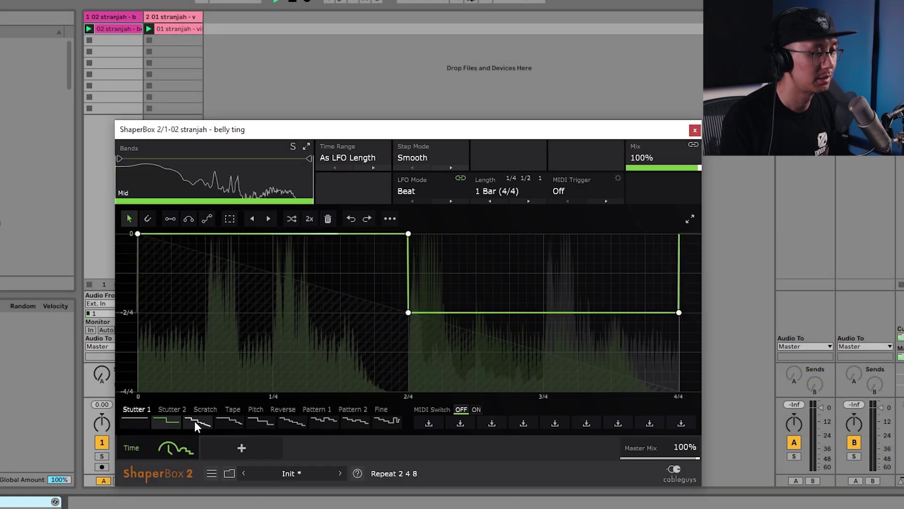
{"action": "left_click", "coordinate": [194, 421]}
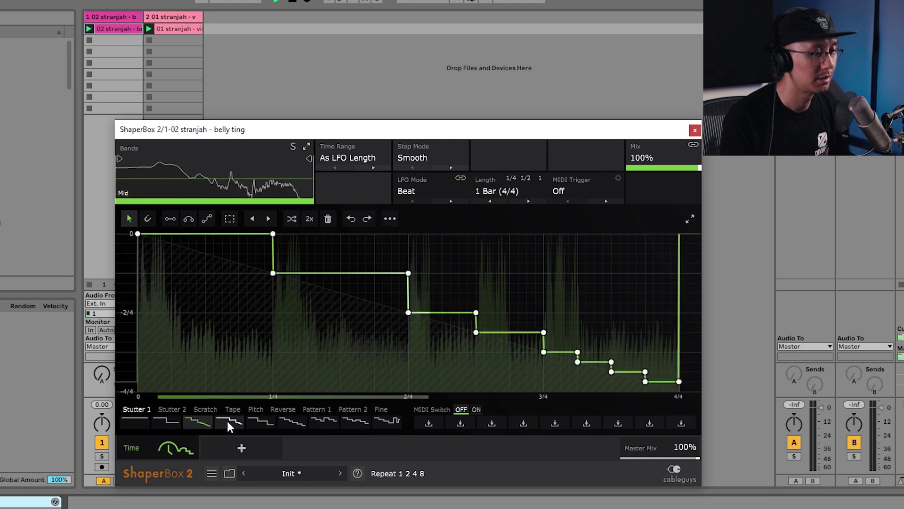
{"action": "left_click", "coordinate": [229, 421]}
{"action": "left_click", "coordinate": [288, 420]}
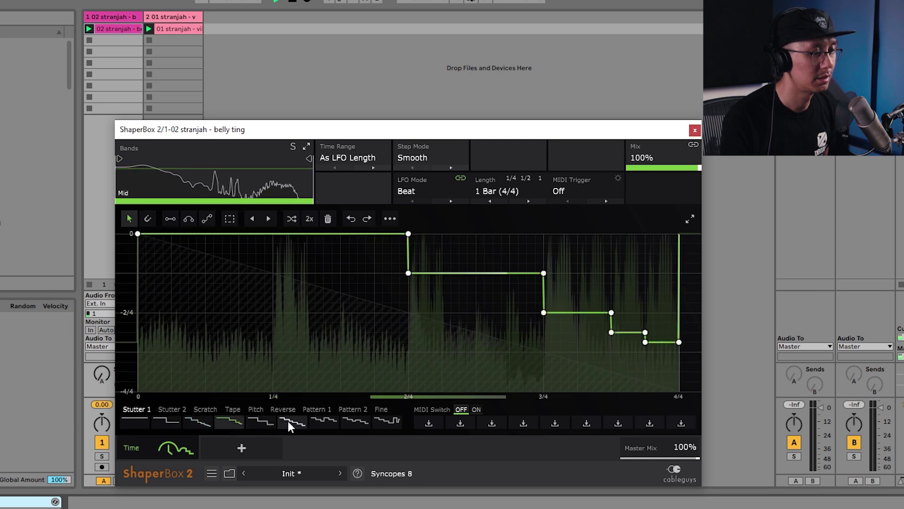
{"action": "left_click", "coordinate": [287, 420]}
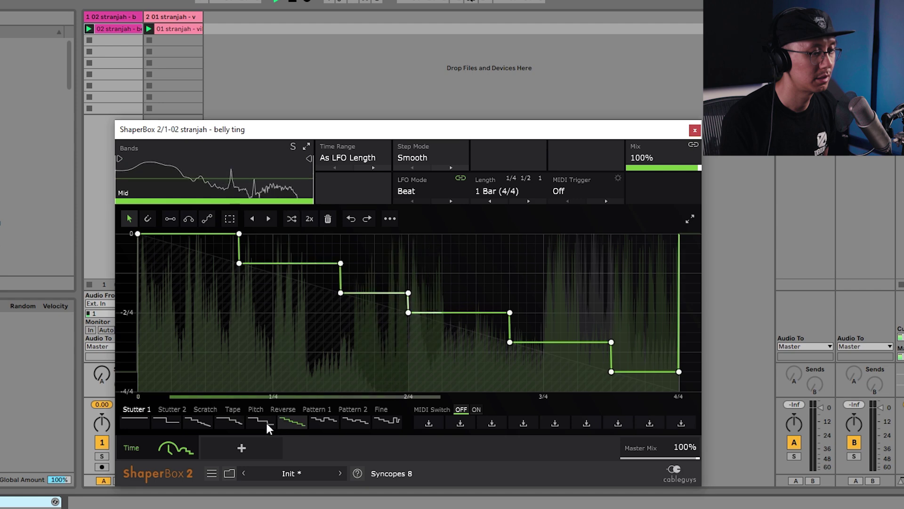
Audition a smooth descending wave from the Scratch category, stop playback and show the Reverse waves
{"action": "left_click", "coordinate": [200, 410]}
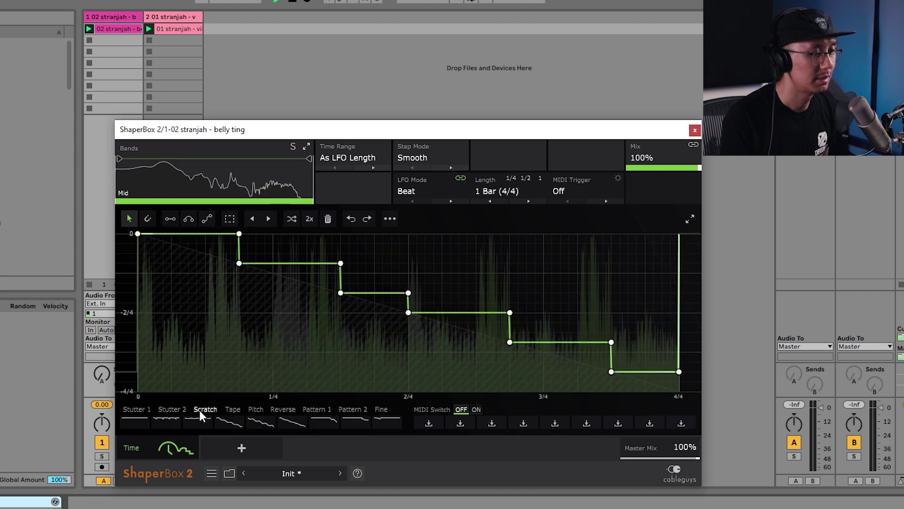
{"action": "left_click", "coordinate": [211, 430]}
{"action": "key", "text": "space"}
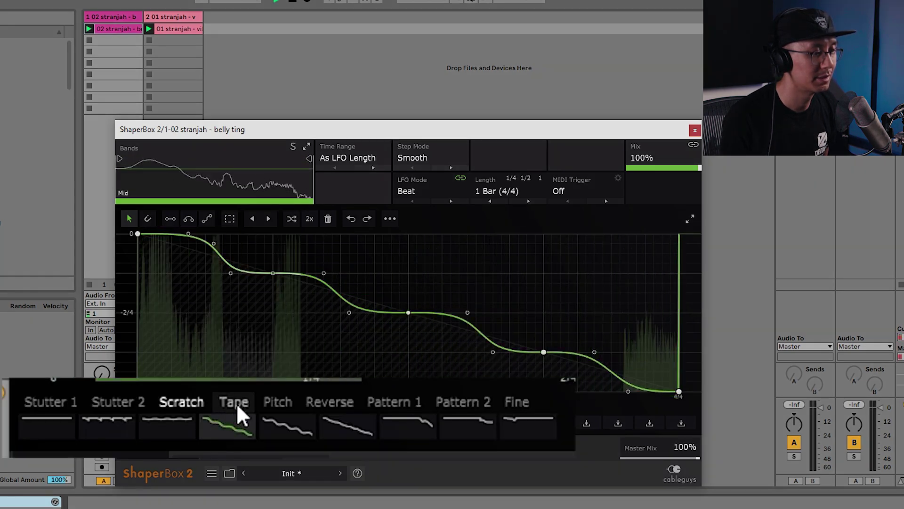
{"action": "left_click", "coordinate": [336, 402]}
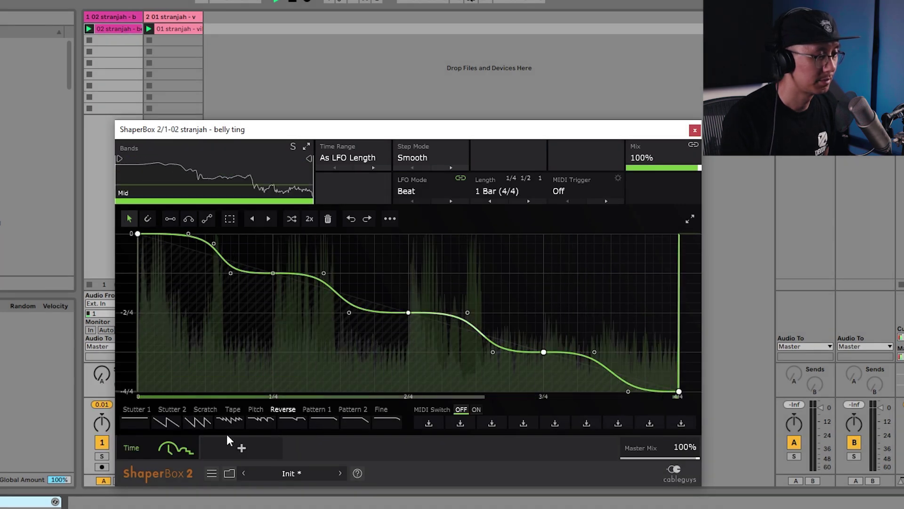
{"action": "key", "text": "space"}
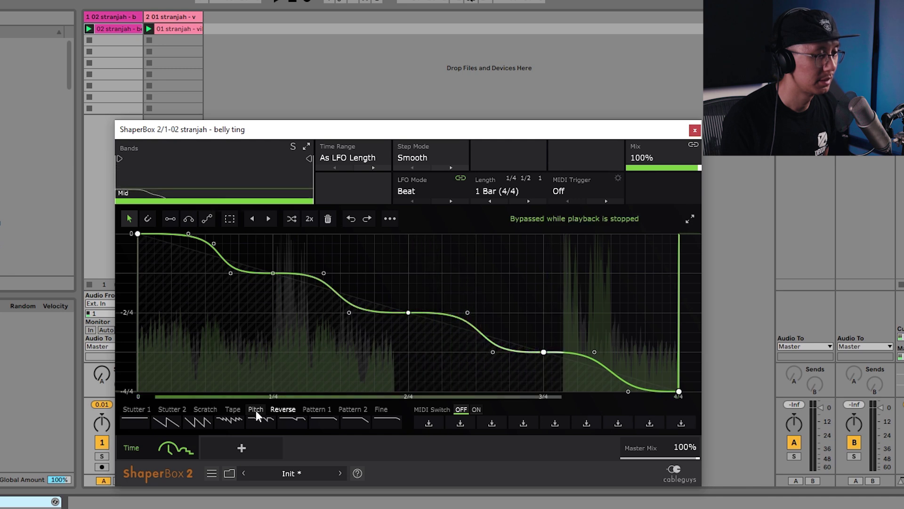
Audition three Pitch waves on the Time shaper during playback, ending with Multipitch down
{"action": "left_click", "coordinate": [256, 411]}
{"action": "left_click", "coordinate": [258, 422]}
{"action": "key", "text": "space"}
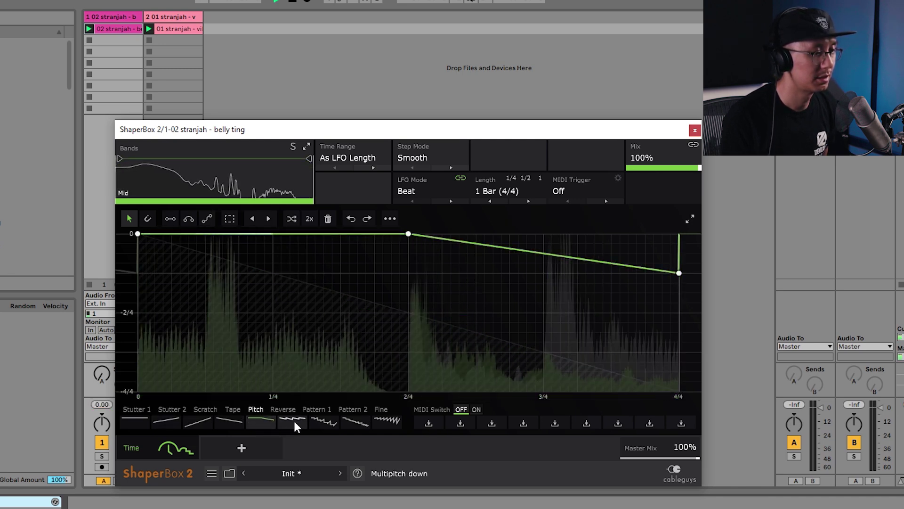
{"action": "left_click", "coordinate": [319, 423]}
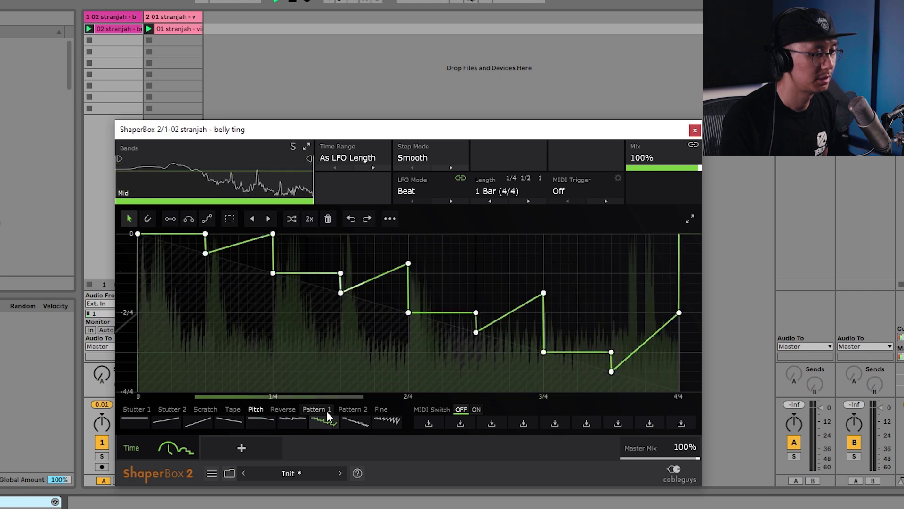
{"action": "left_click", "coordinate": [286, 416]}
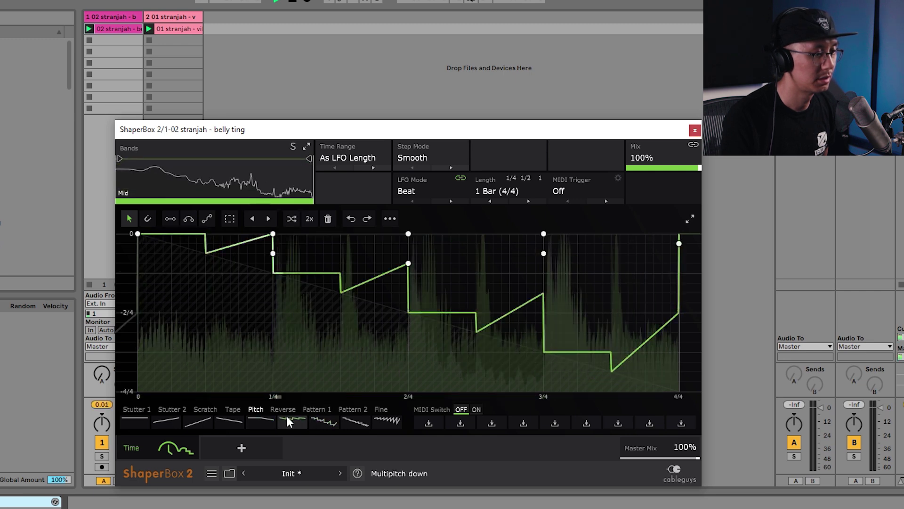
Audition Pattern 3, Pattern 7, Pattern 4 and the wave after it from the Time shaper's Pattern 1 category, and stop playback
{"action": "left_click", "coordinate": [312, 409]}
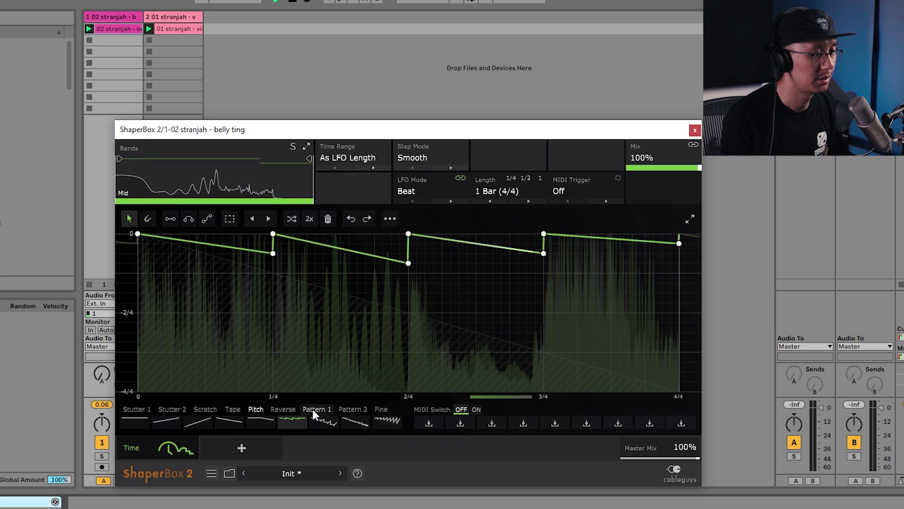
{"action": "key", "text": "space"}
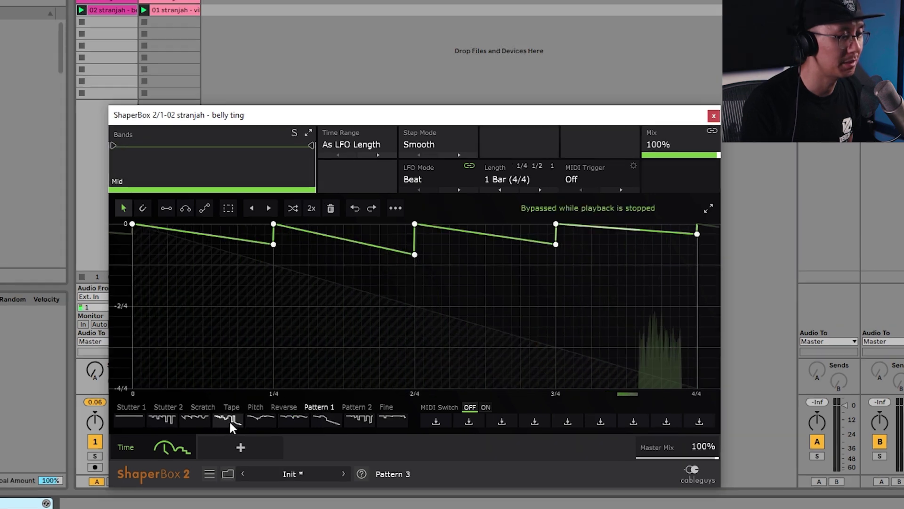
{"action": "left_click", "coordinate": [229, 420]}
{"action": "key", "text": "space"}
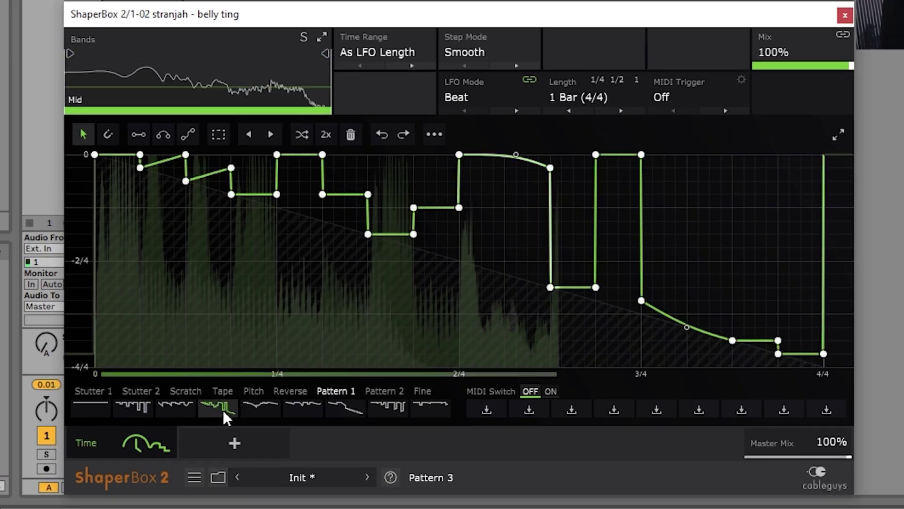
{"action": "left_click", "coordinate": [378, 407]}
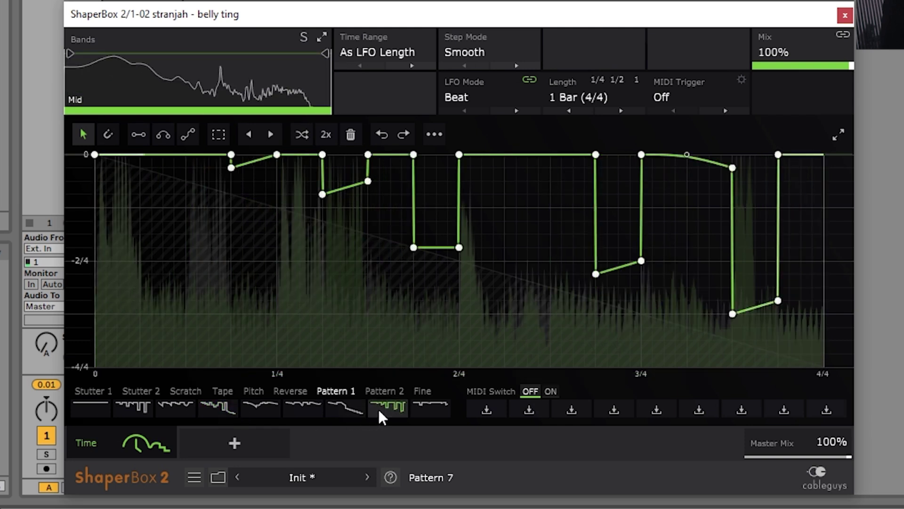
{"action": "left_click", "coordinate": [267, 405]}
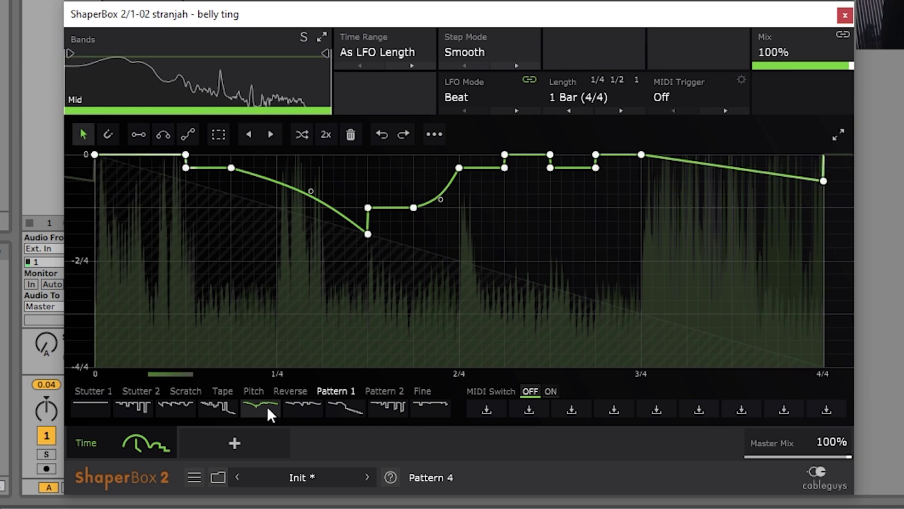
{"action": "left_click", "coordinate": [92, 404]}
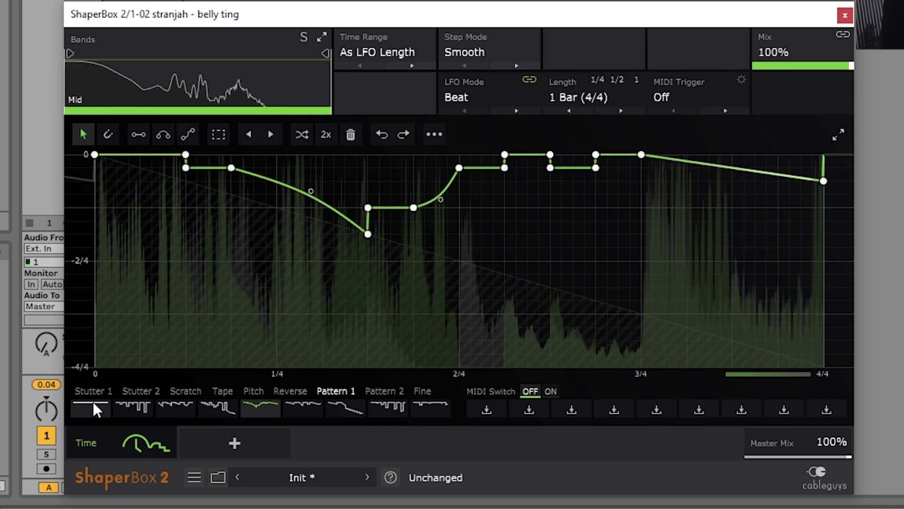
{"action": "left_click", "coordinate": [310, 405]}
{"action": "key", "text": "space"}
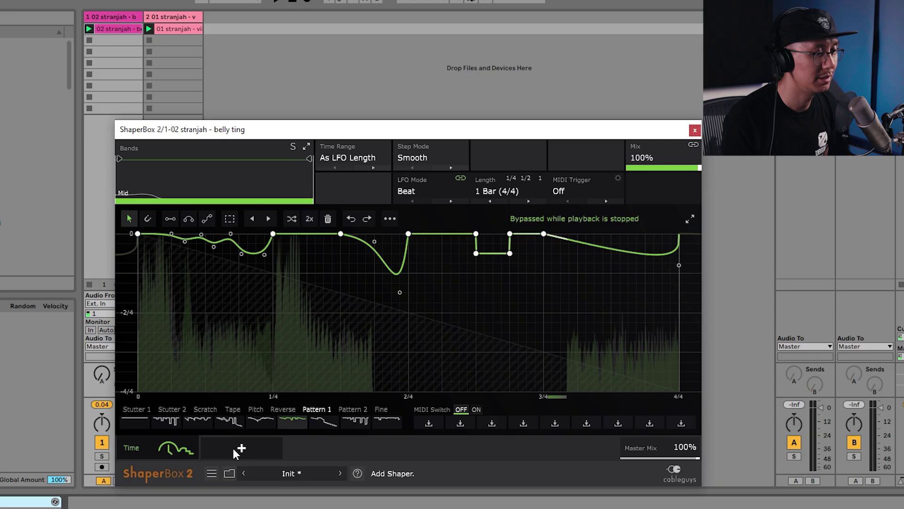
Add a Filter shaper with default settings and audition its rising ramp and Ramp down waves during playback
{"action": "left_click", "coordinate": [234, 443]}
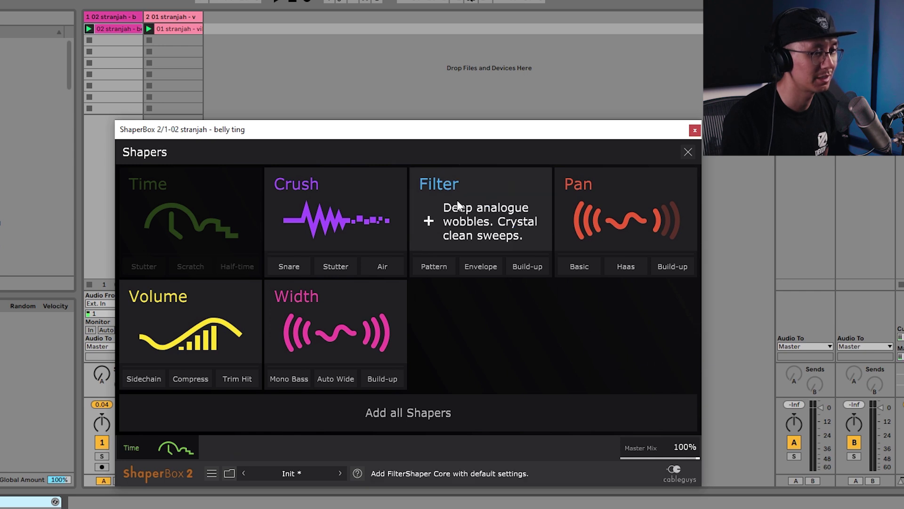
{"action": "left_click", "coordinate": [429, 223]}
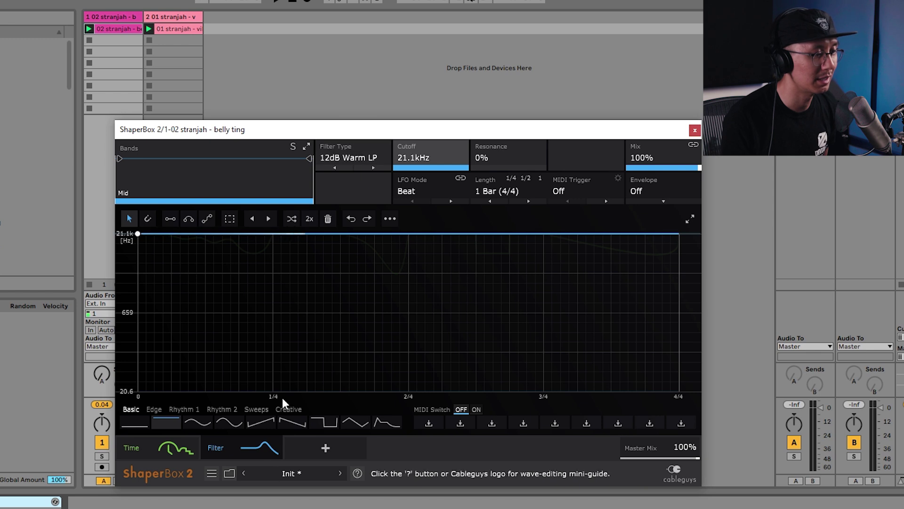
{"action": "key", "text": "space"}
{"action": "left_click", "coordinate": [260, 423]}
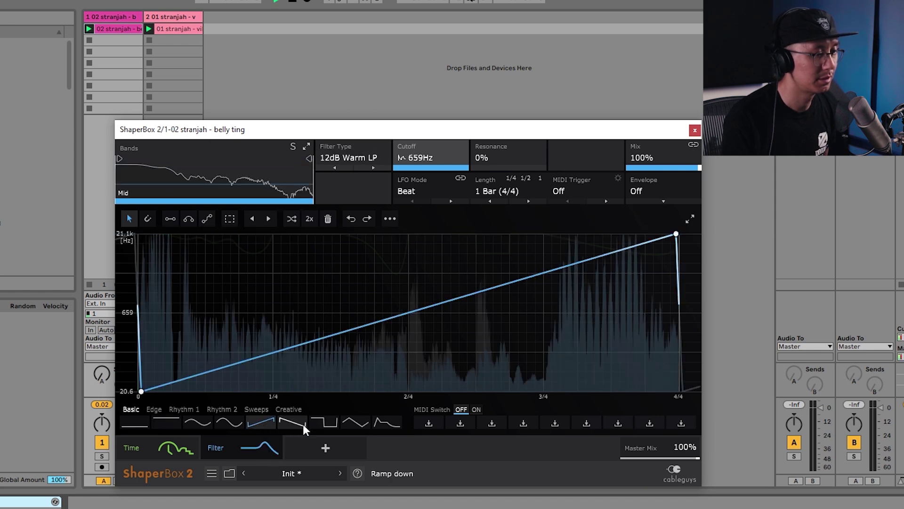
{"action": "left_click", "coordinate": [304, 427]}
Audition Rhythm 9 and the wave after it from the Filter shaper's Rhythm 2 category
{"action": "left_click", "coordinate": [222, 409]}
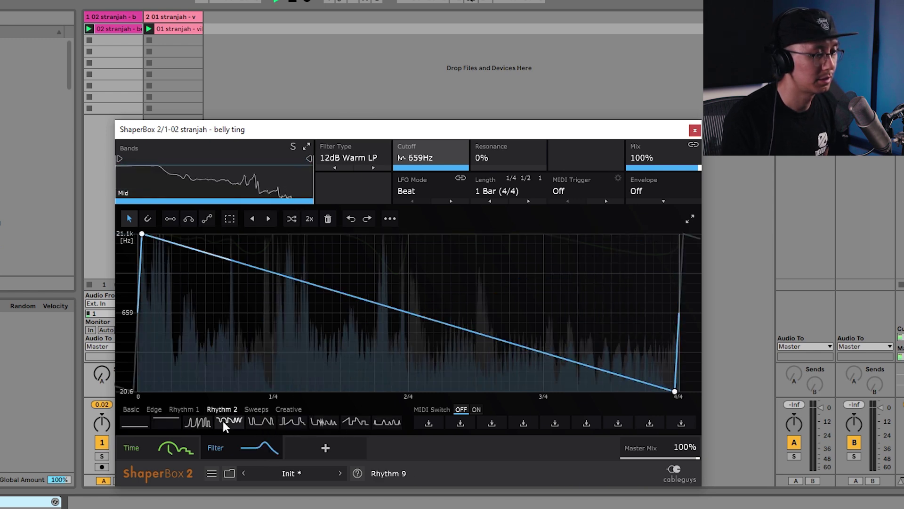
{"action": "left_click", "coordinate": [222, 421]}
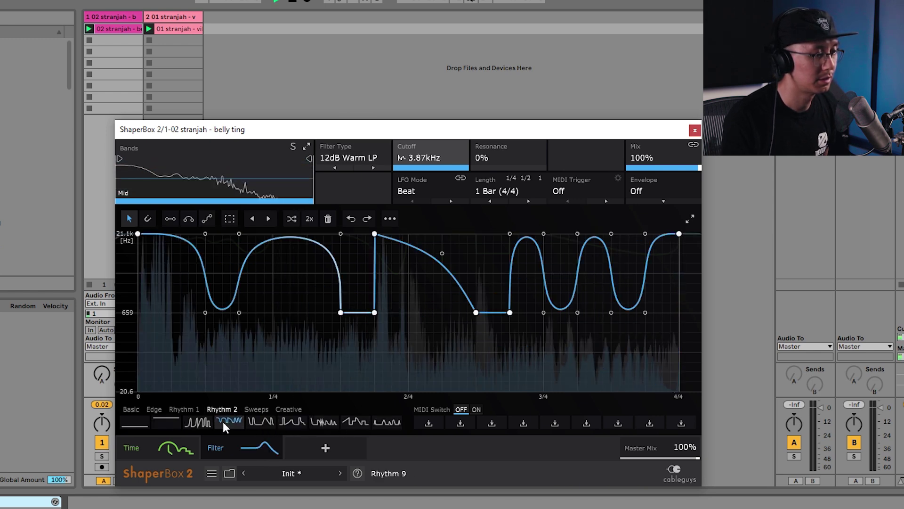
{"action": "left_click", "coordinate": [273, 423]}
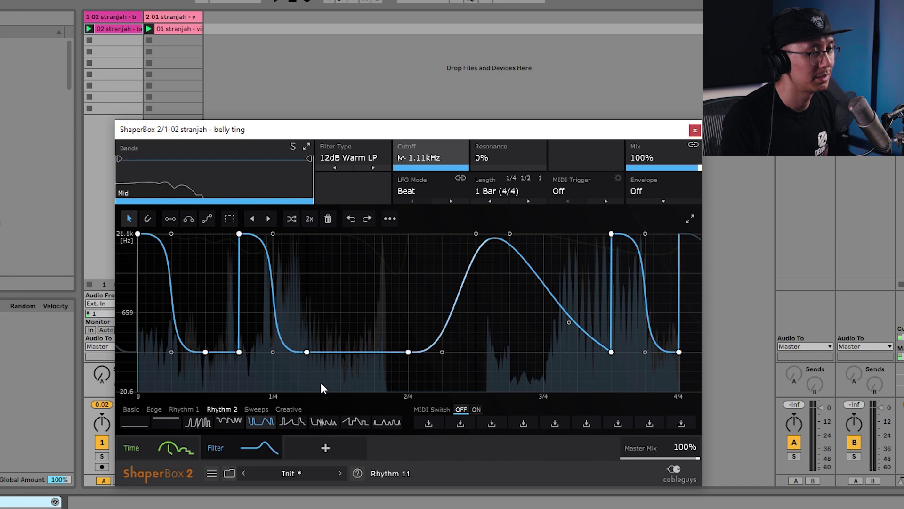
Remove the Filter and Time shapers and add a fresh Filter shaper with default settings
{"action": "mouse_move", "coordinate": [243, 452]}
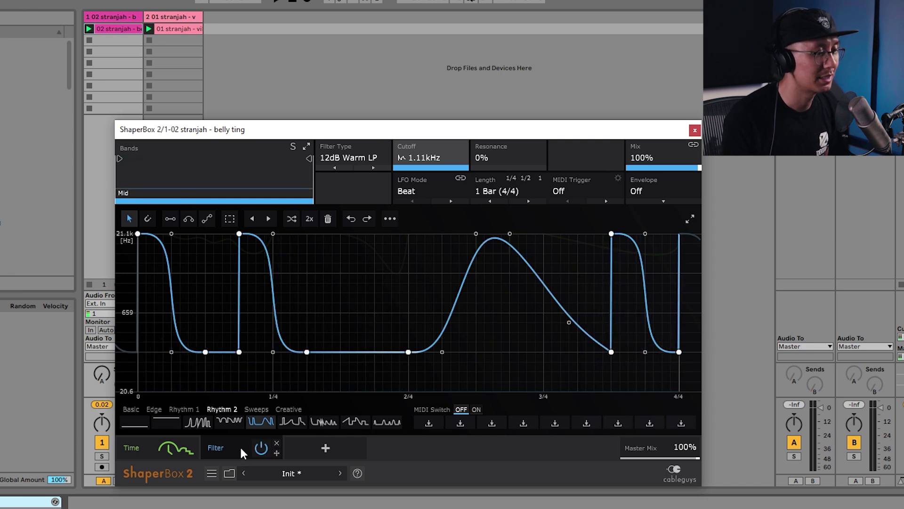
{"action": "left_click", "coordinate": [276, 444]}
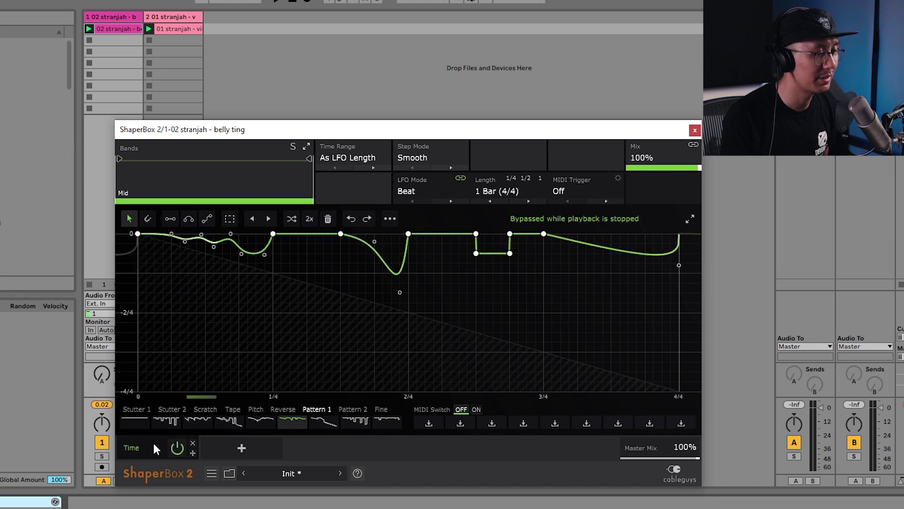
{"action": "left_click", "coordinate": [193, 444]}
{"action": "left_click", "coordinate": [463, 195]}
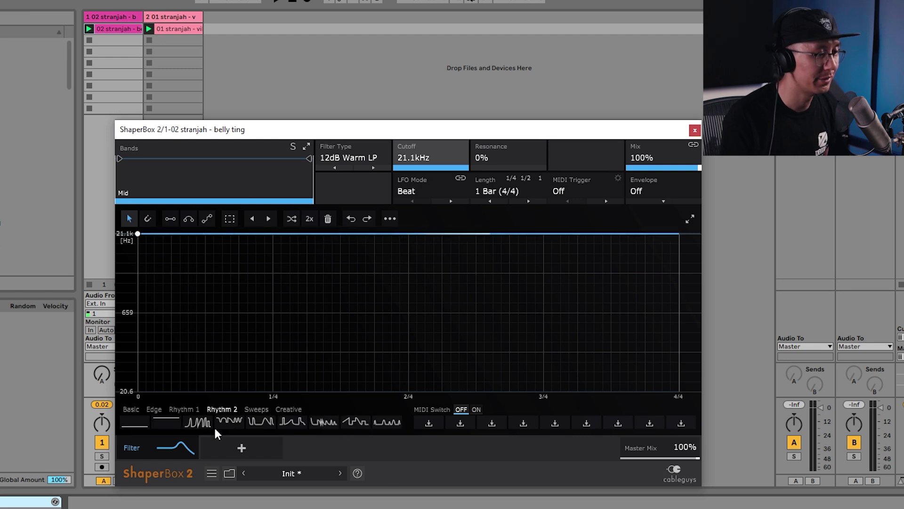
Audition Rhythm 9 and another Rhythm 2 wave on the Filter shaper during playback, and remove the shaper
{"action": "left_click", "coordinate": [228, 421]}
{"action": "key", "text": "space"}
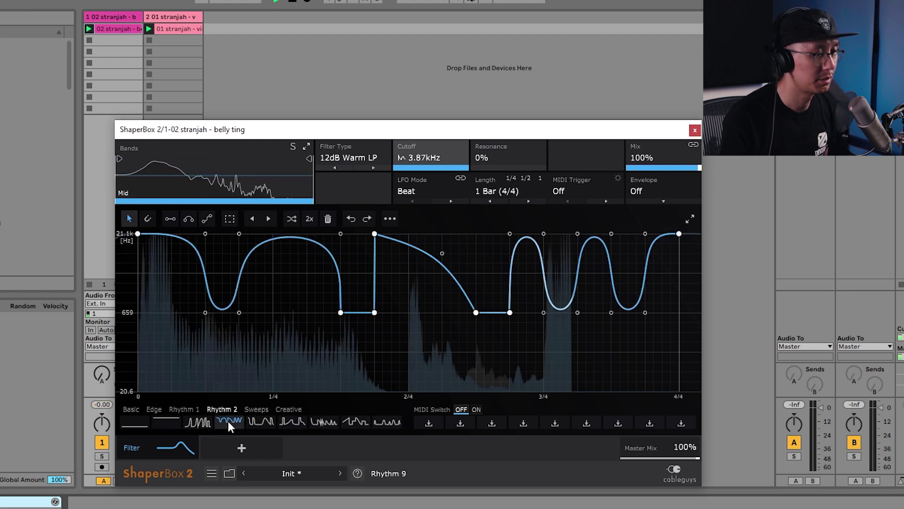
{"action": "left_click", "coordinate": [278, 422]}
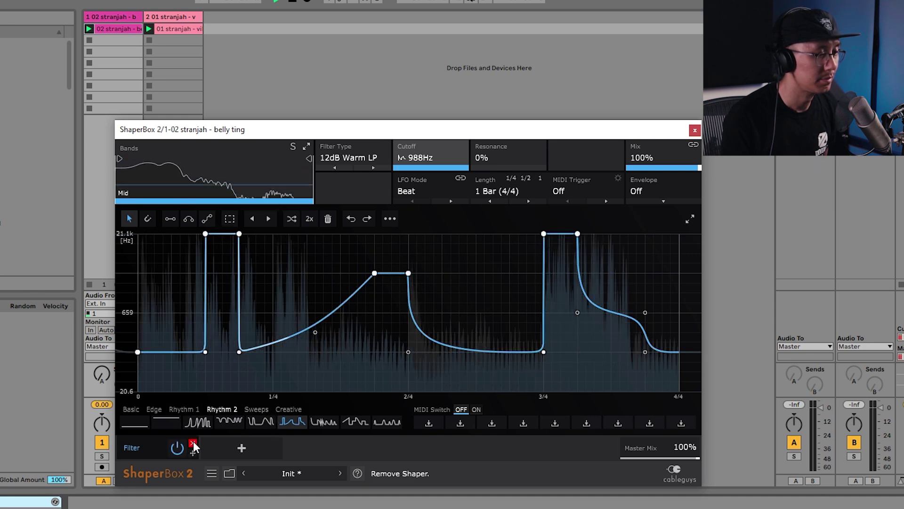
{"action": "left_click", "coordinate": [193, 444]}
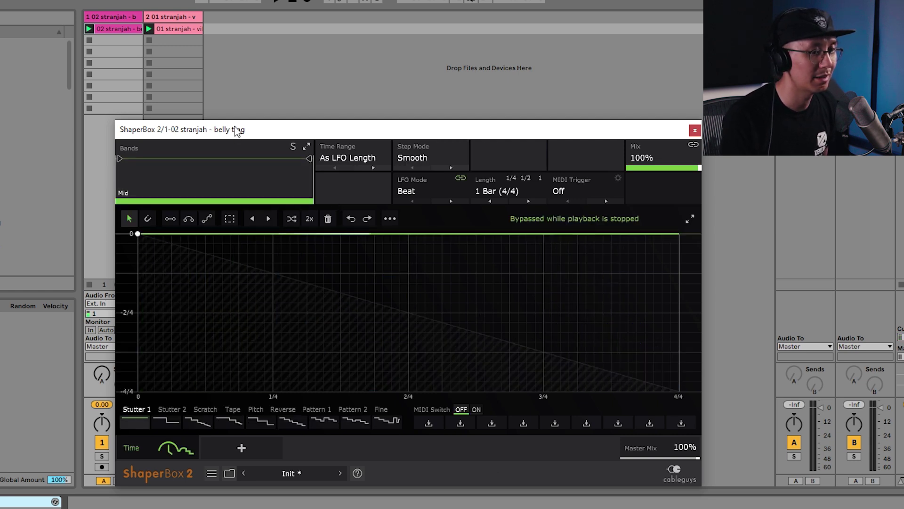
Audition the Syncopes 8 wave from the Time shaper's Stutter 1 category during playback, and return to the flat wave
{"action": "left_click_drag", "start_coordinate": [237, 130], "coordinate": [259, 129]}
{"action": "key", "text": "space"}
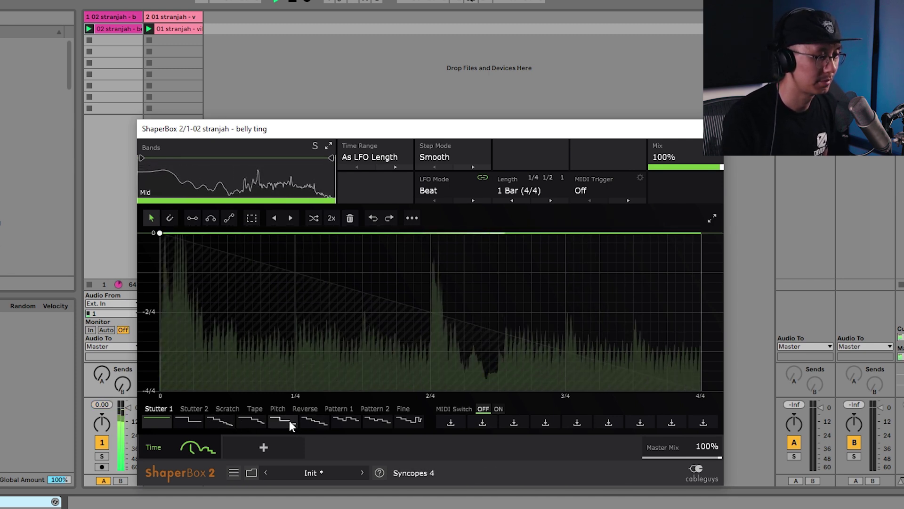
{"action": "left_click", "coordinate": [315, 420]}
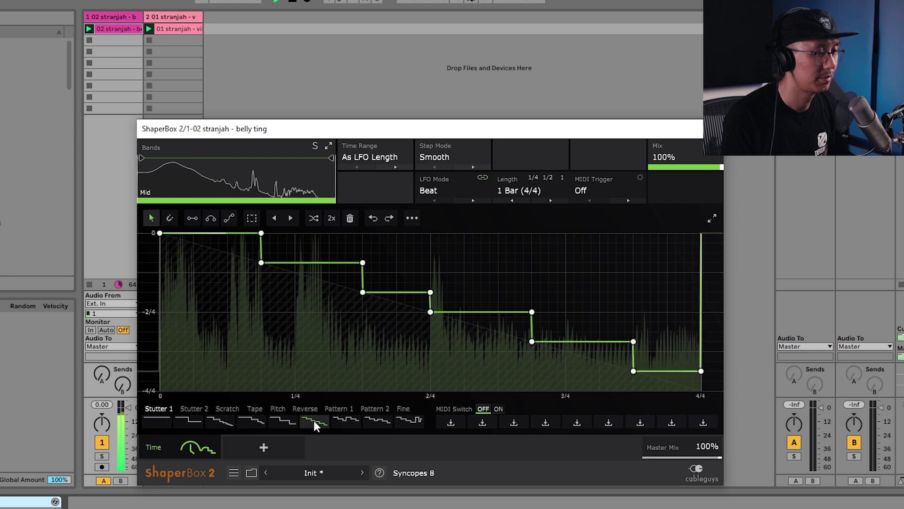
{"action": "left_click", "coordinate": [162, 420]}
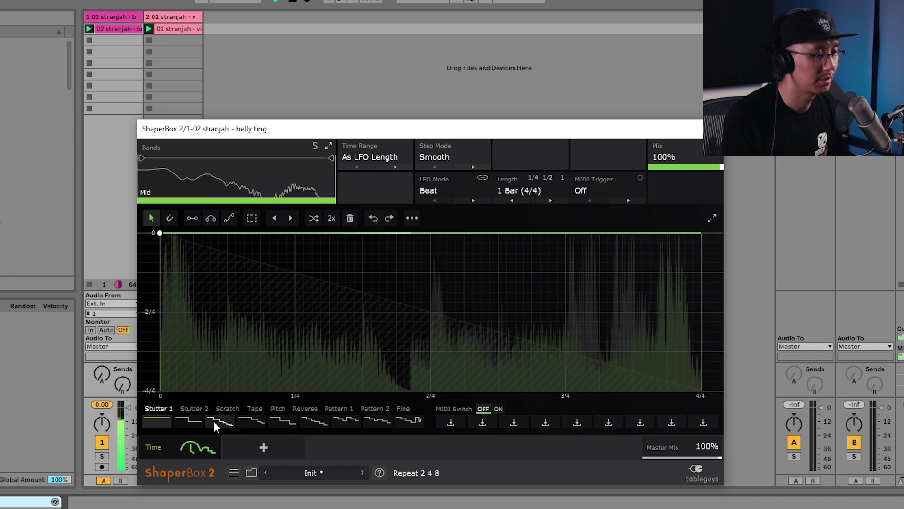
Audition the third wave of the Time shaper's Tape category, a smooth downward curve, and stop playback
{"action": "left_click", "coordinate": [253, 407]}
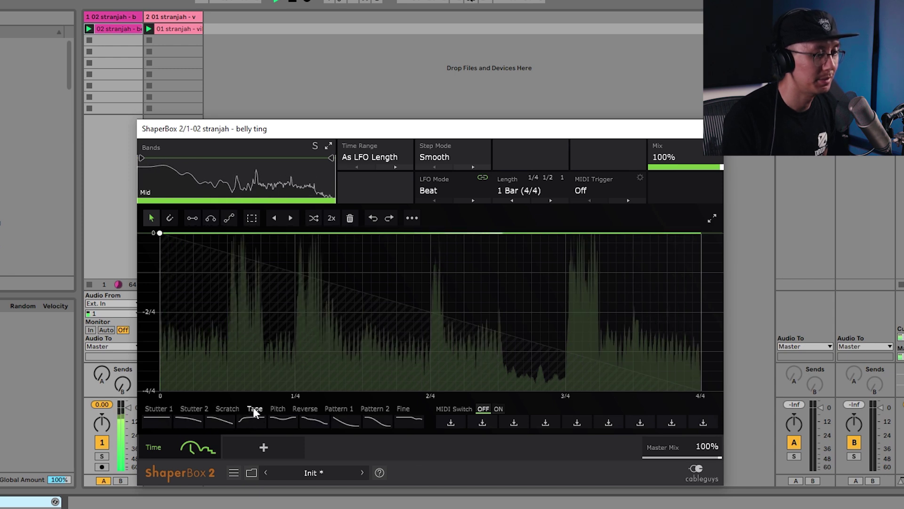
{"action": "left_click", "coordinate": [222, 422]}
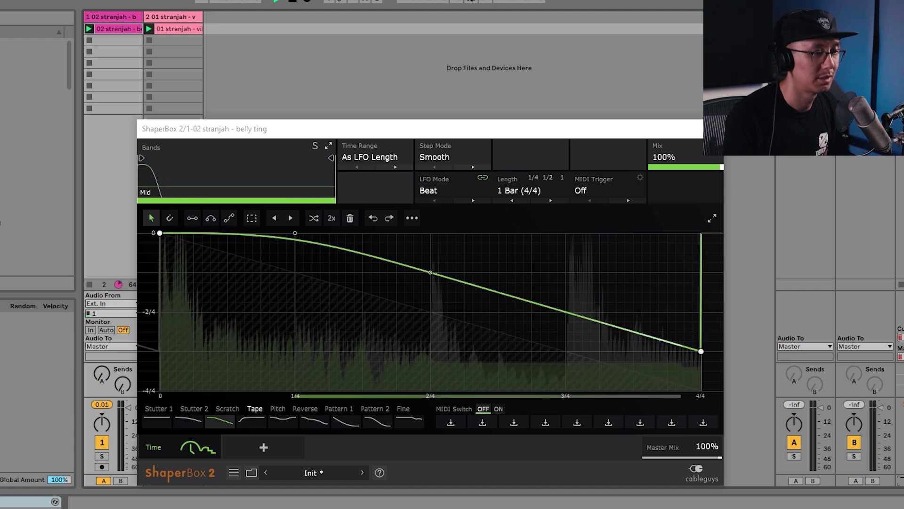
{"action": "key", "text": "space"}
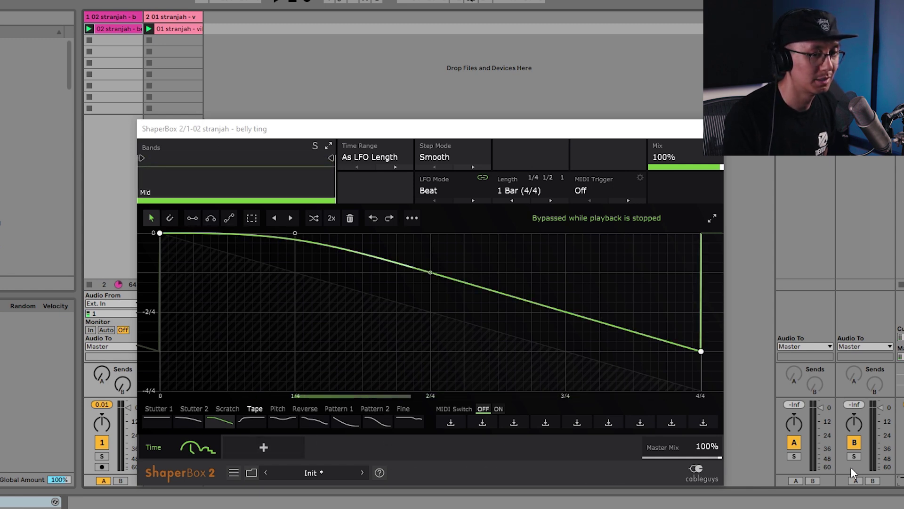
Restart playback, audition the Mid scratch wave from the Time shaper's Scratch category, and stop playback
{"action": "key", "text": "space"}
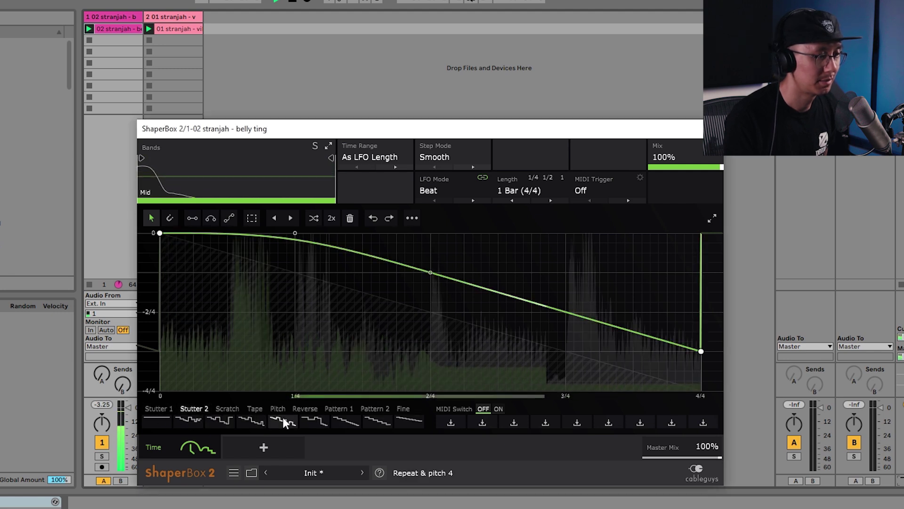
{"action": "left_click", "coordinate": [232, 410]}
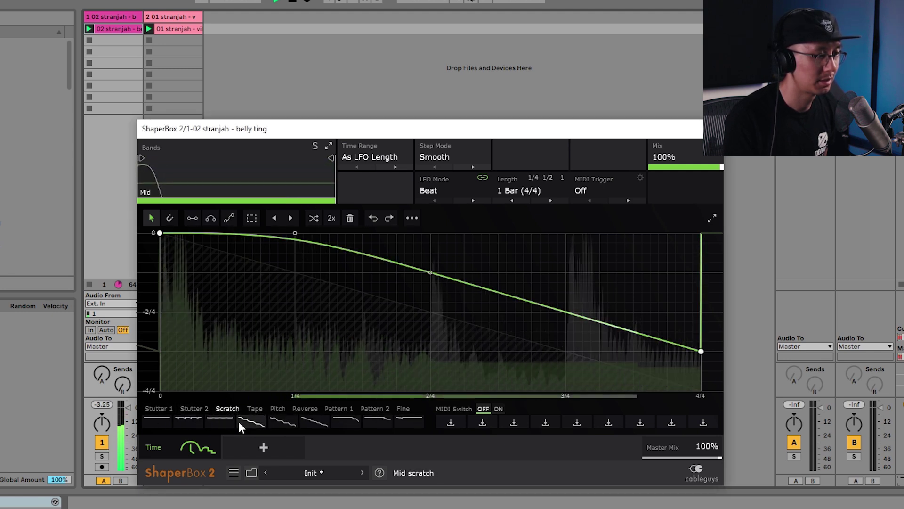
{"action": "left_click", "coordinate": [239, 422]}
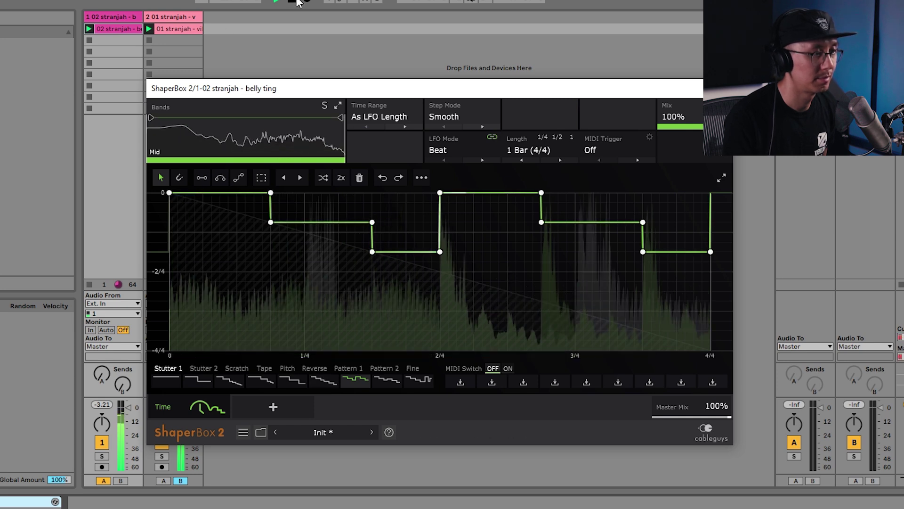
{"action": "left_click", "coordinate": [296, 1]}
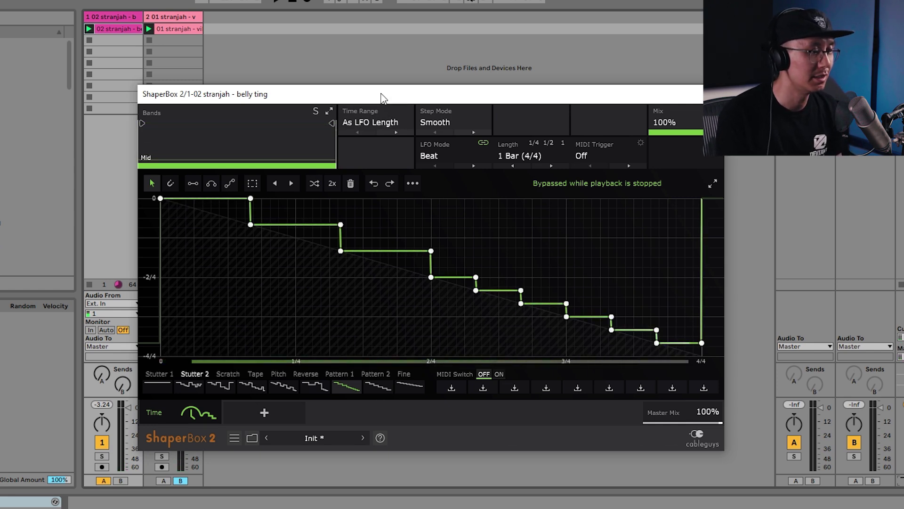
{"action": "mouse_move", "coordinate": [382, 98]}
{"action": "left_mouse_down"}
{"action": "mouse_move", "coordinate": [380, 90]}
{"action": "mouse_move", "coordinate": [395, 94]}
{"action": "left_mouse_up"}
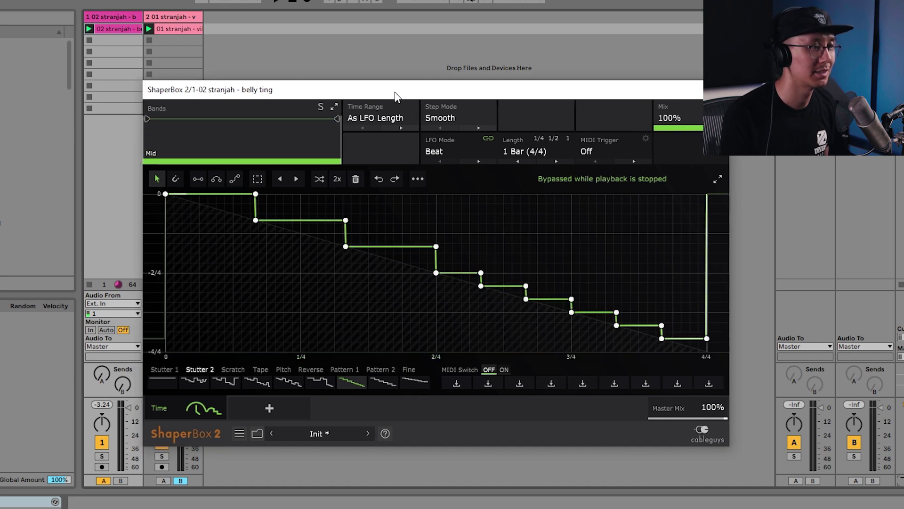
{"action": "left_click_drag", "start_coordinate": [395, 96], "coordinate": [398, 95]}
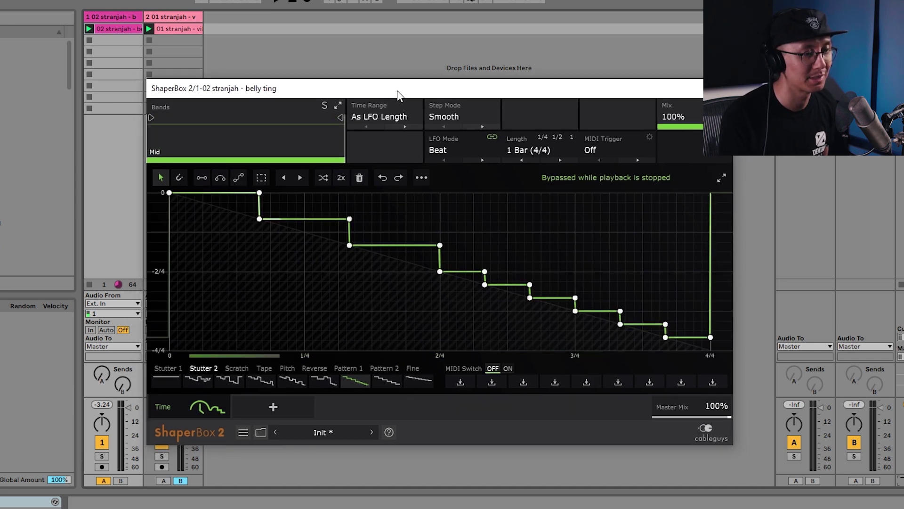